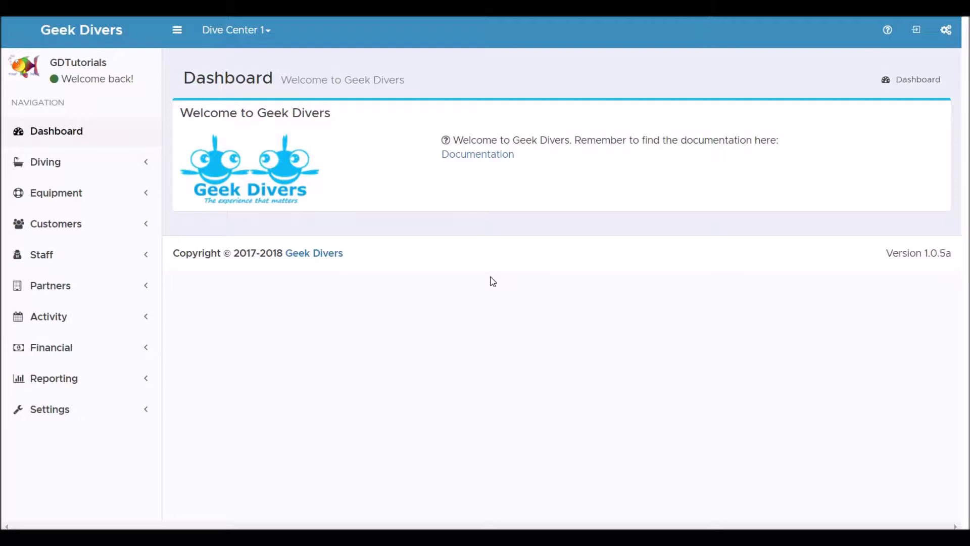
# Step: Create a new financial report named "Tutorial Financial Report" for the location Dive Center 1 and continue to its expense settings
pyautogui.click(68, 384)
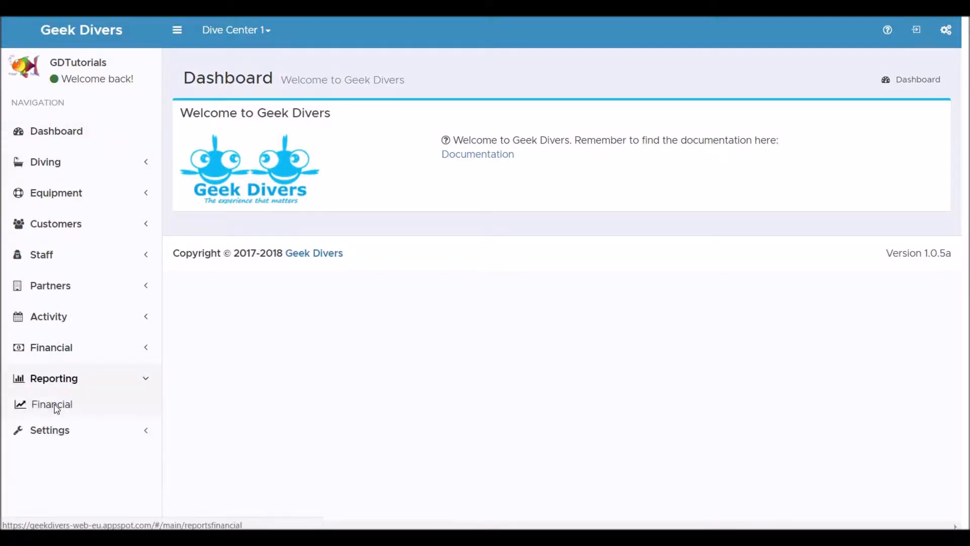
pyautogui.click(54, 405)
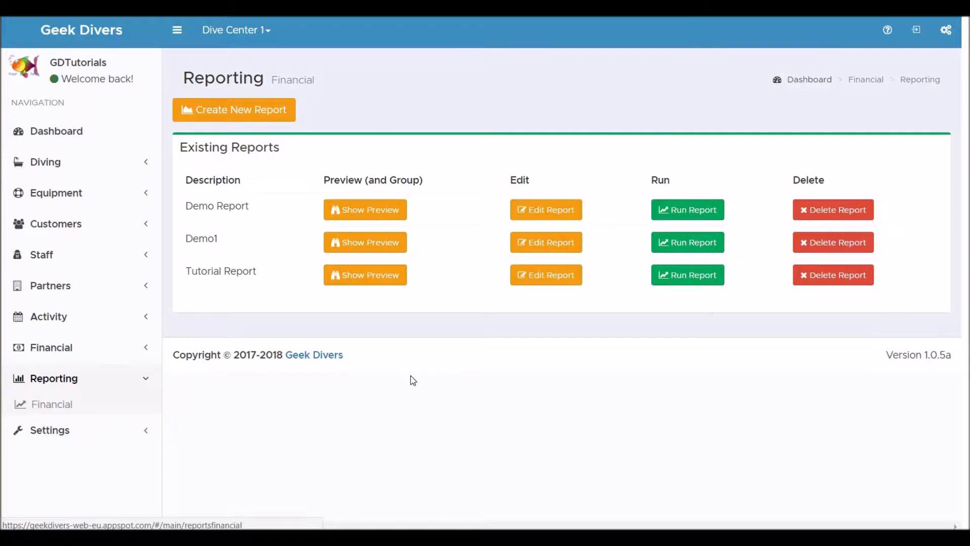
pyautogui.click(272, 111)
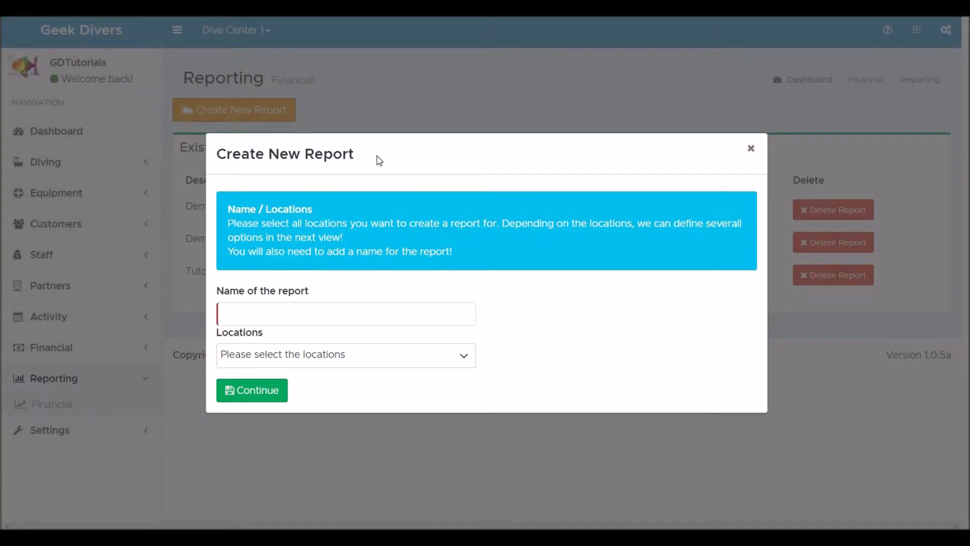
pyautogui.click(347, 314)
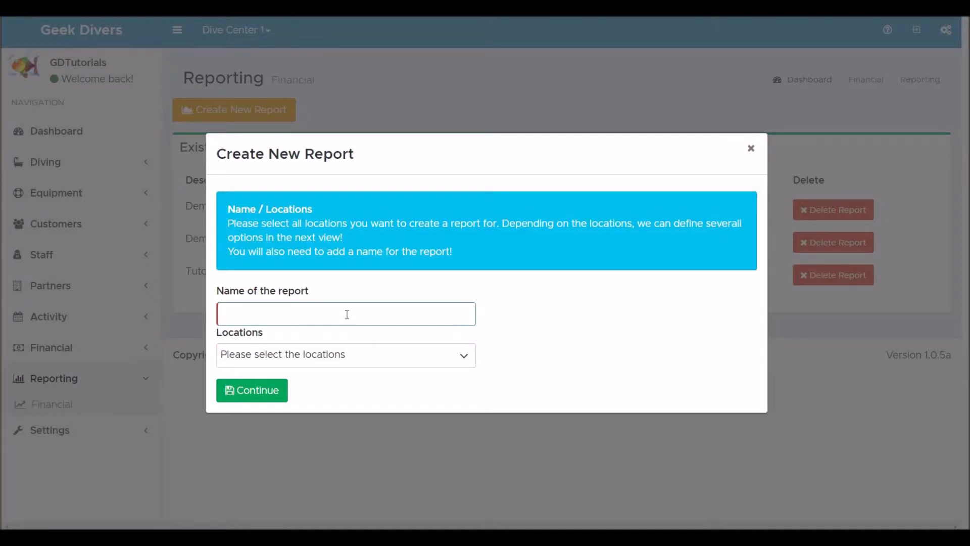
pyautogui.write('Tutorial Financial Report')
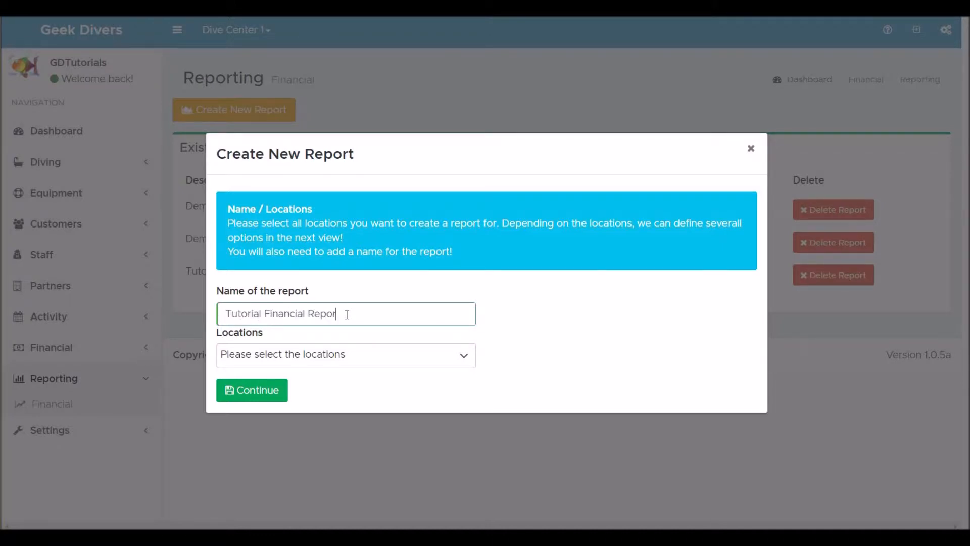
pyautogui.click(352, 360)
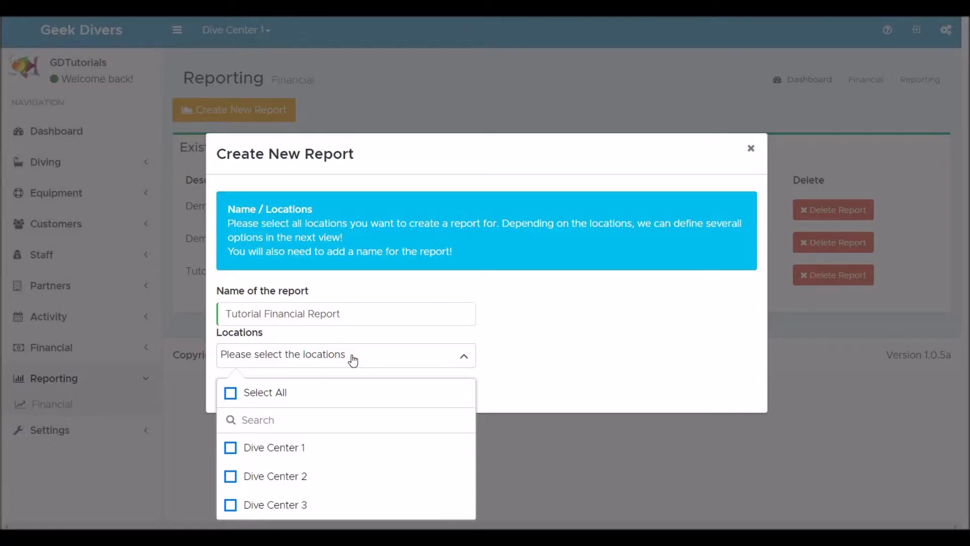
pyautogui.click(230, 448)
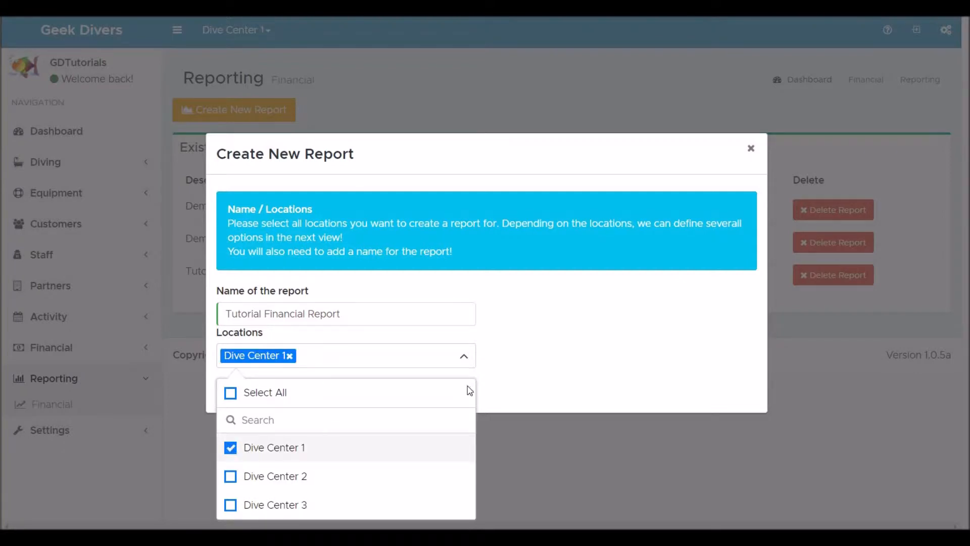
pyautogui.click(523, 372)
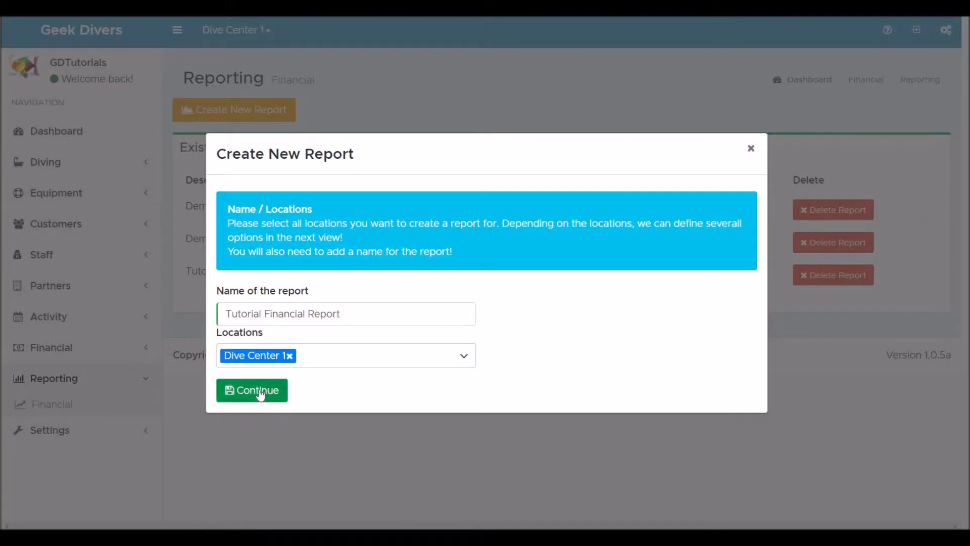
pyautogui.click(259, 391)
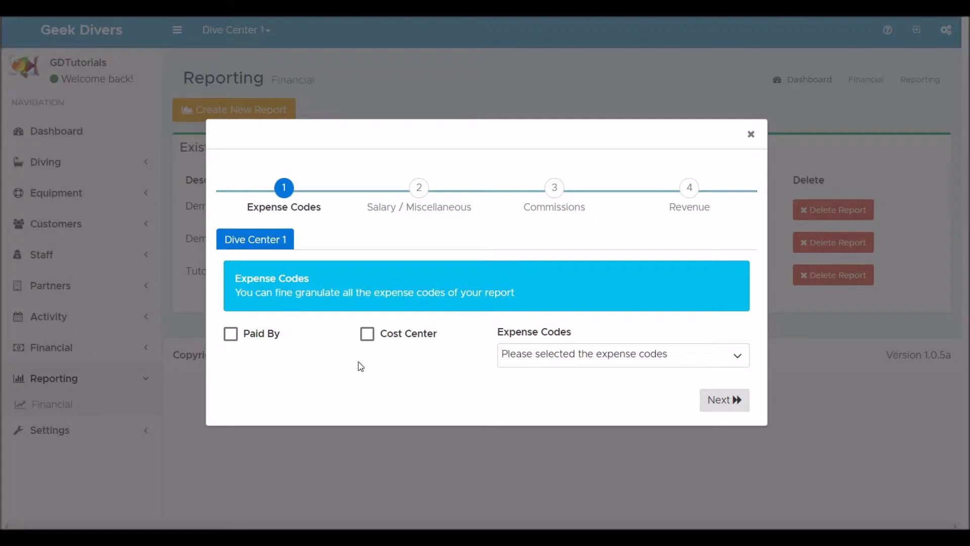
# Step: Enable Cost Center for the report, include all expense codes, and continue to the salary settings
pyautogui.click(368, 336)
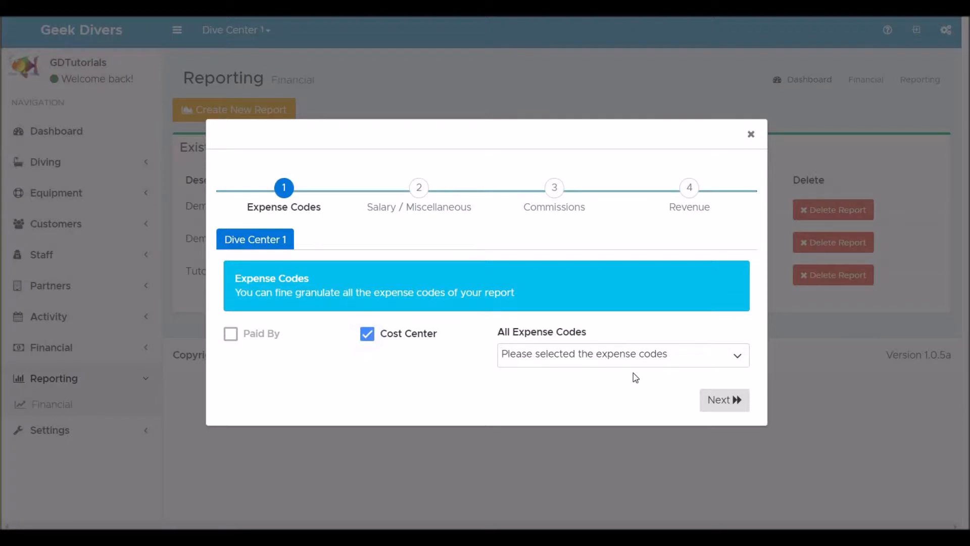
pyautogui.click(657, 355)
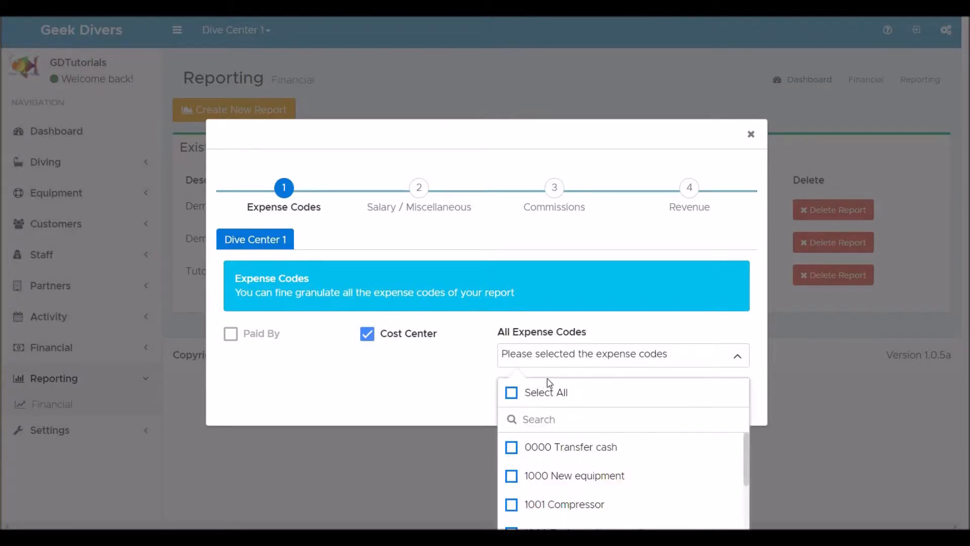
pyautogui.click(512, 393)
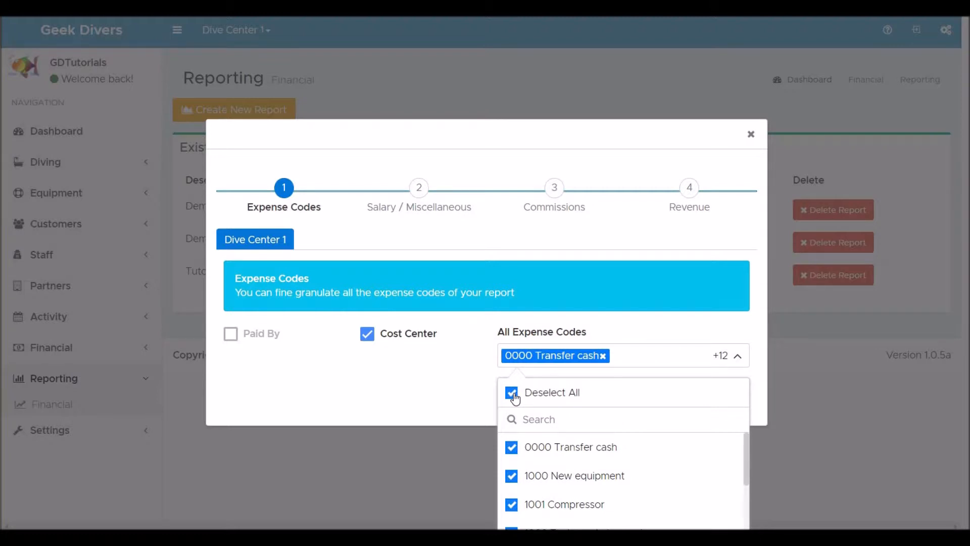
pyautogui.click(431, 402)
pyautogui.click(725, 401)
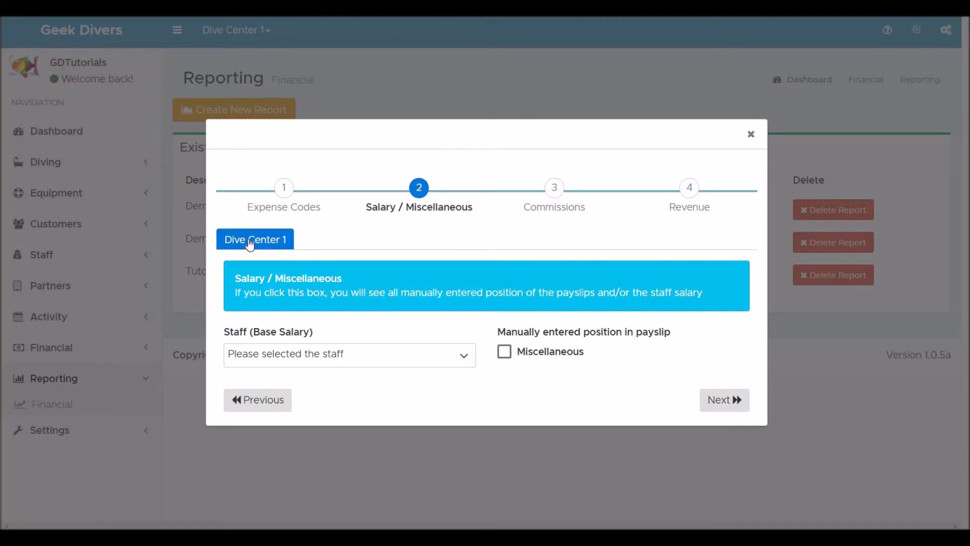
# Step: Include the base salary of all staff and the Miscellaneous payslip positions, and continue to the commission settings
pyautogui.click(465, 359)
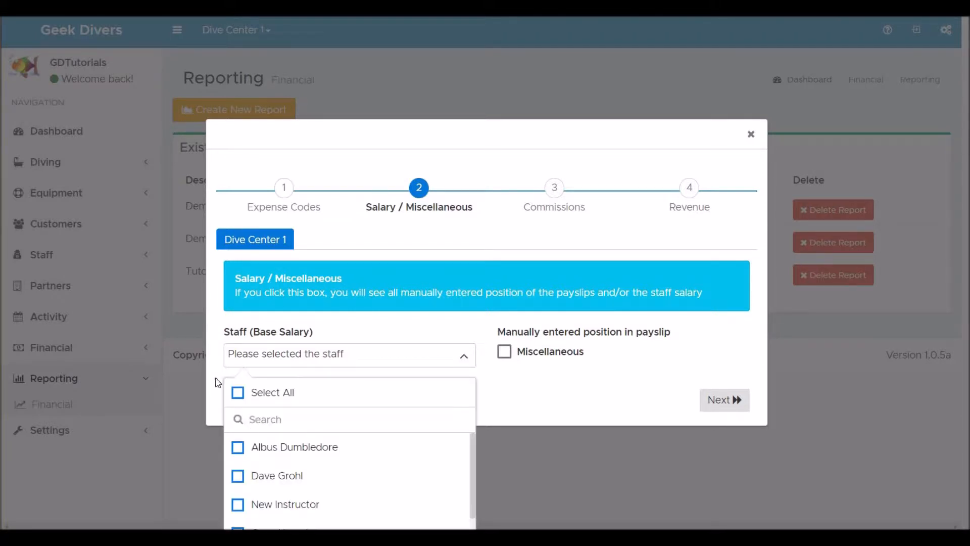
pyautogui.click(239, 396)
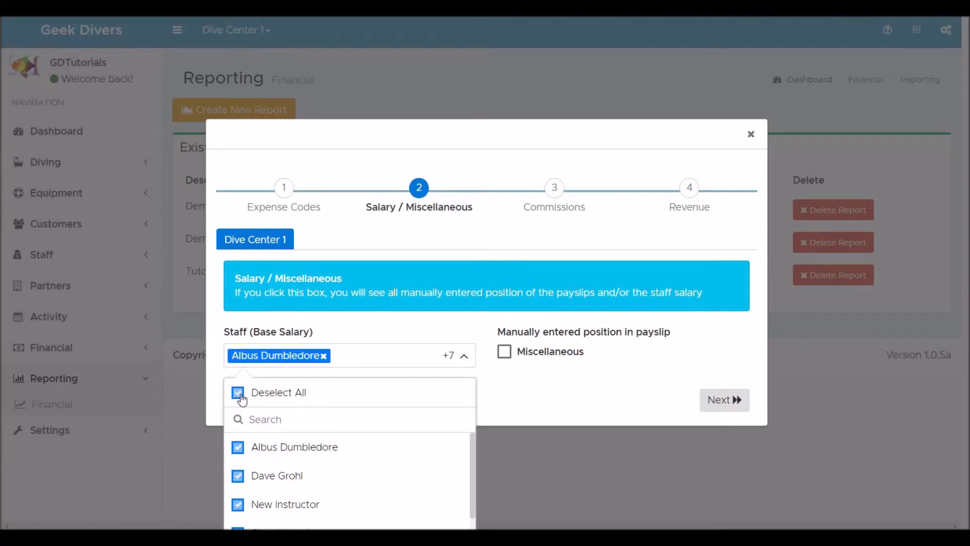
pyautogui.click(438, 338)
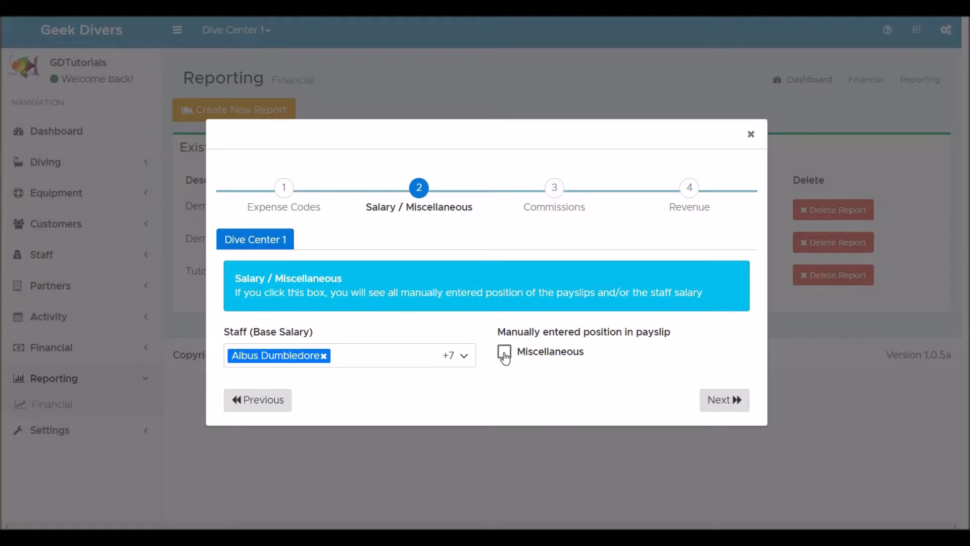
pyautogui.click(505, 354)
pyautogui.click(723, 402)
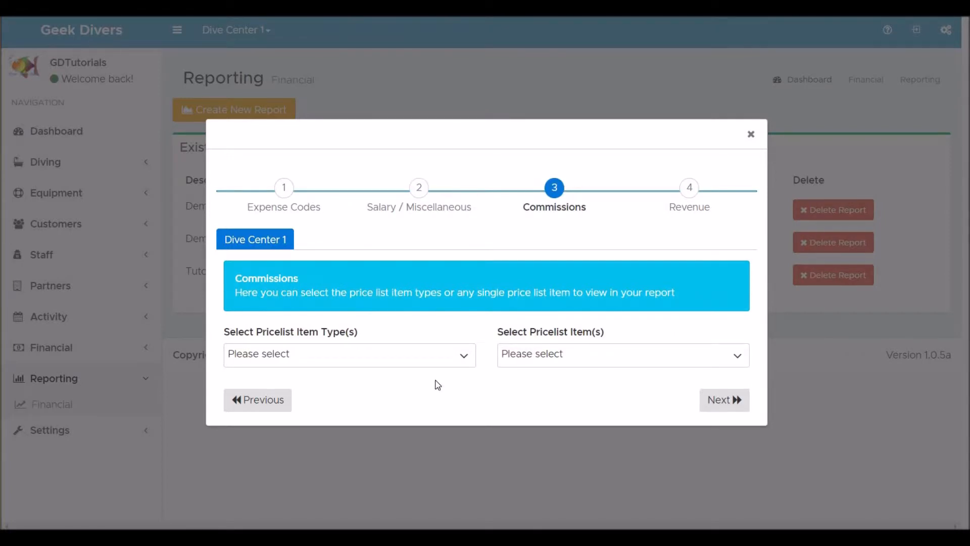
pyautogui.click(469, 357)
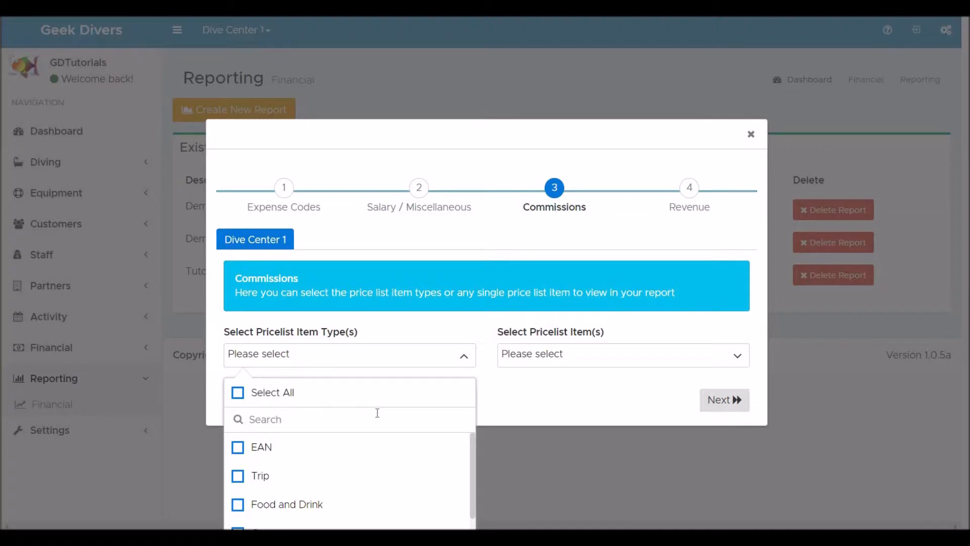
pyautogui.click(511, 380)
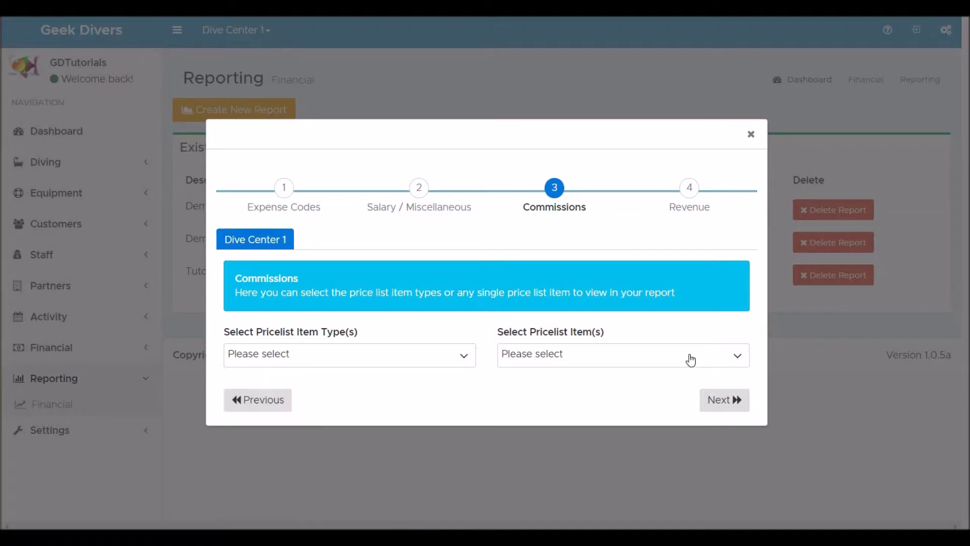
pyautogui.click(720, 356)
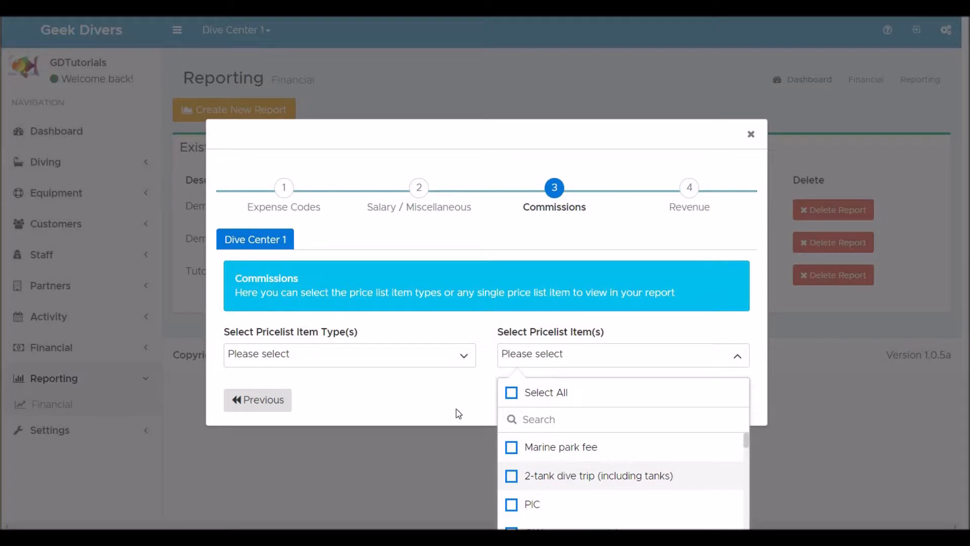
pyautogui.click(437, 409)
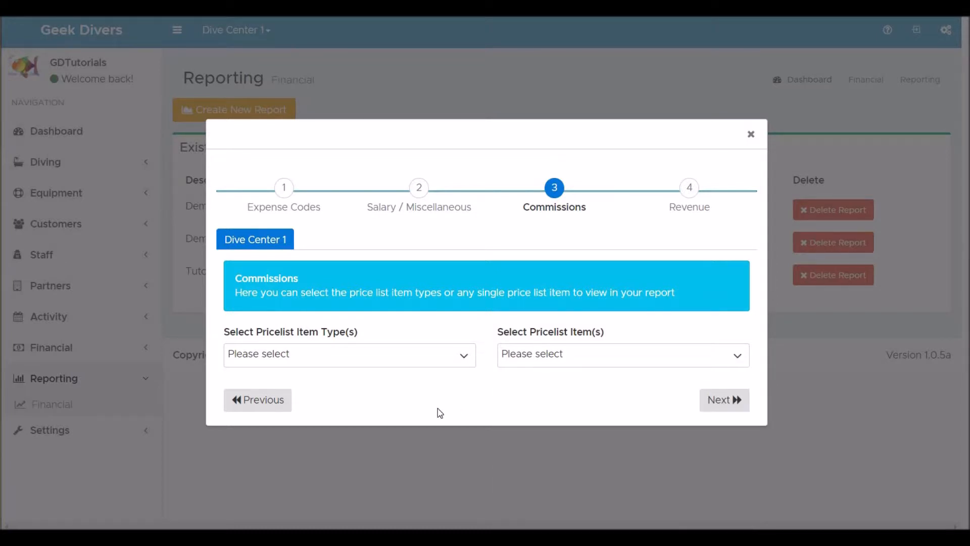
# Step: Include all pricelist item types in the report's commissions and continue to the revenue settings
pyautogui.click(463, 360)
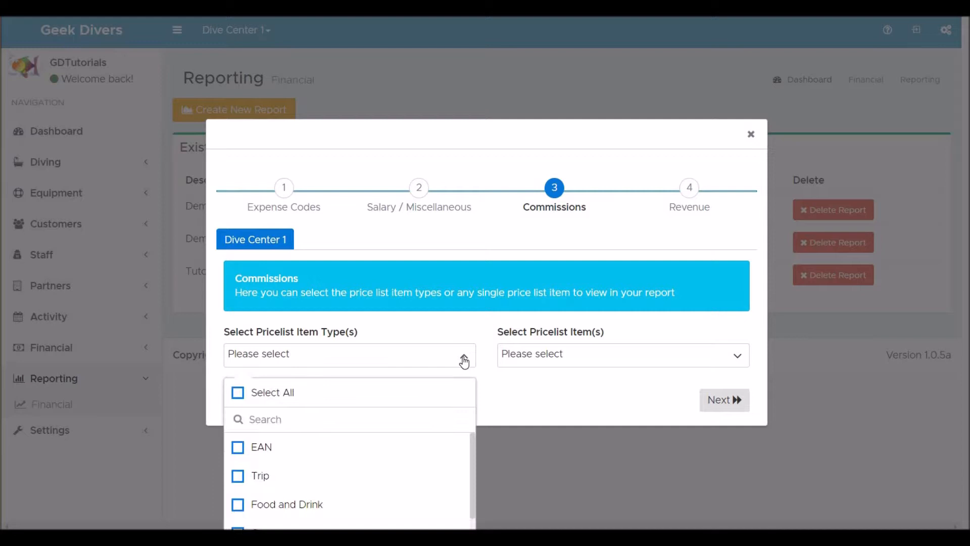
pyautogui.click(237, 393)
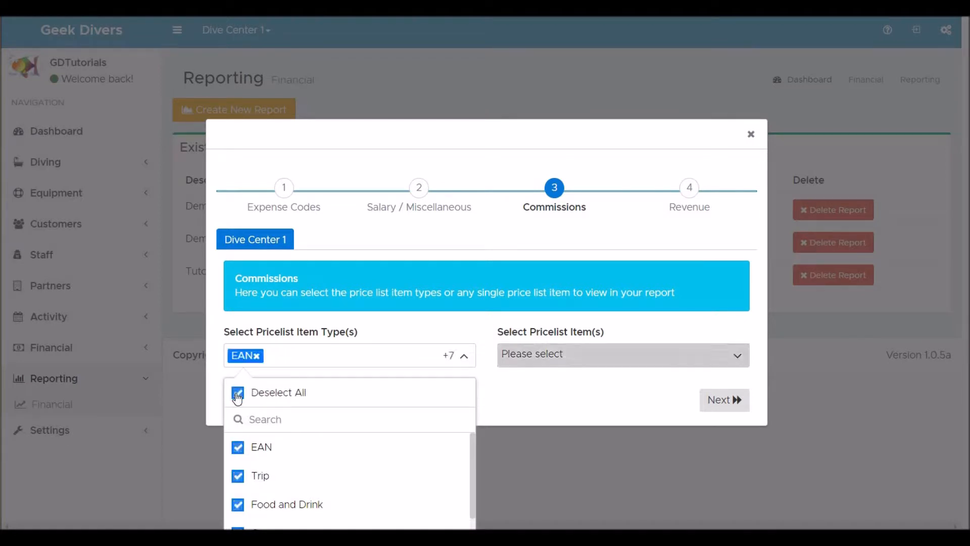
pyautogui.click(579, 388)
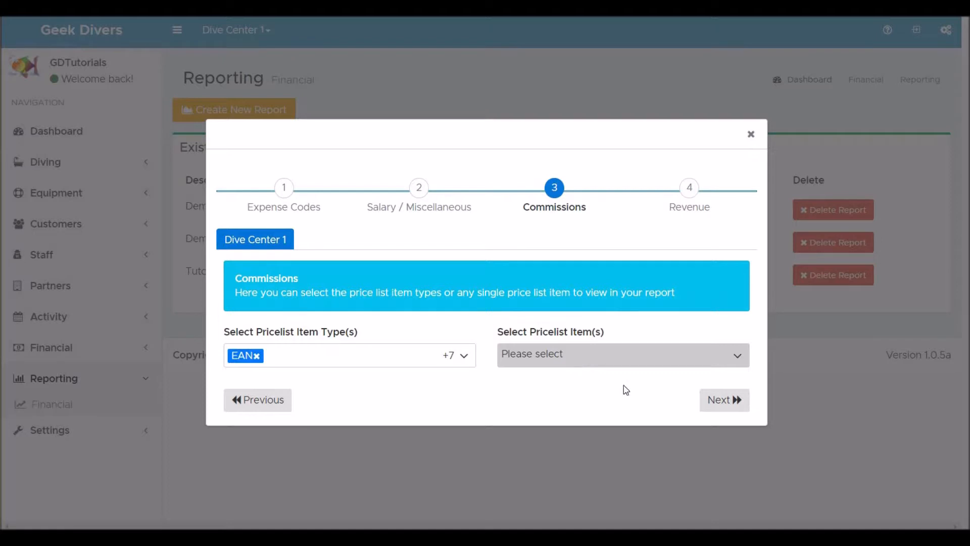
pyautogui.click(715, 403)
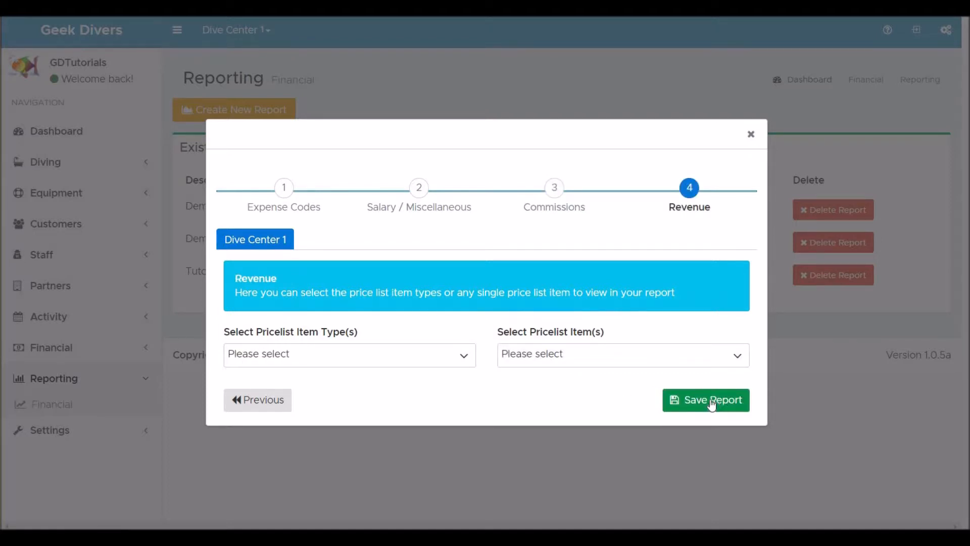
# Step: Include all pricelist item types in the report's revenue and save the report
pyautogui.click(465, 359)
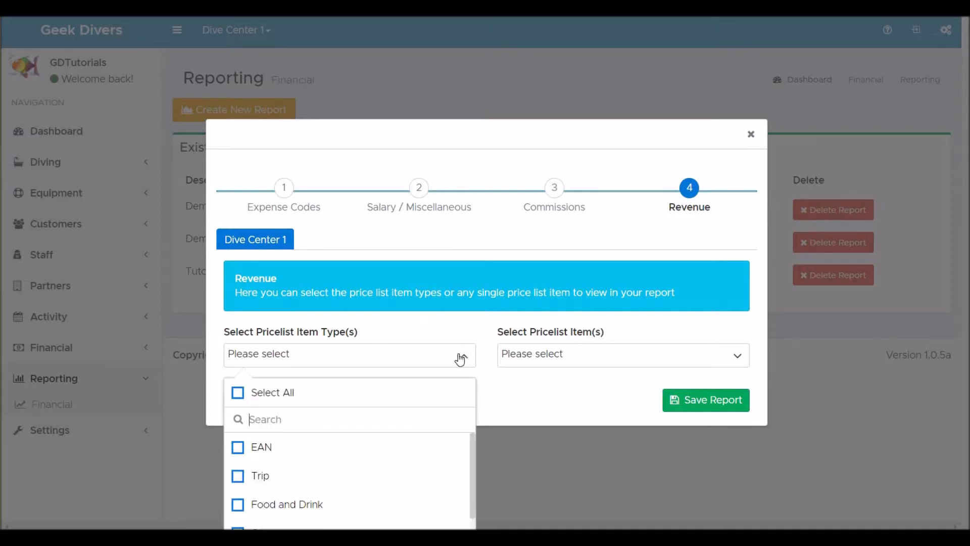
pyautogui.click(238, 394)
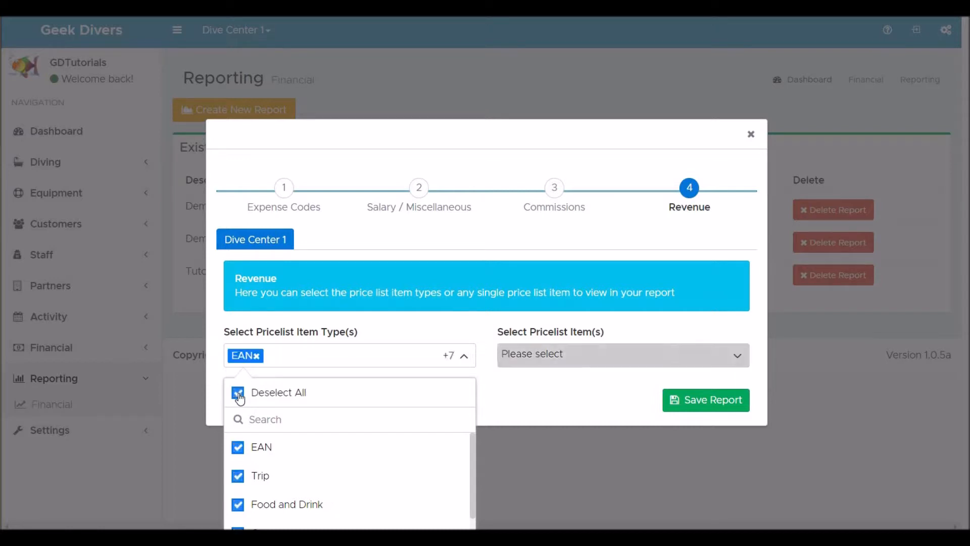
pyautogui.click(509, 396)
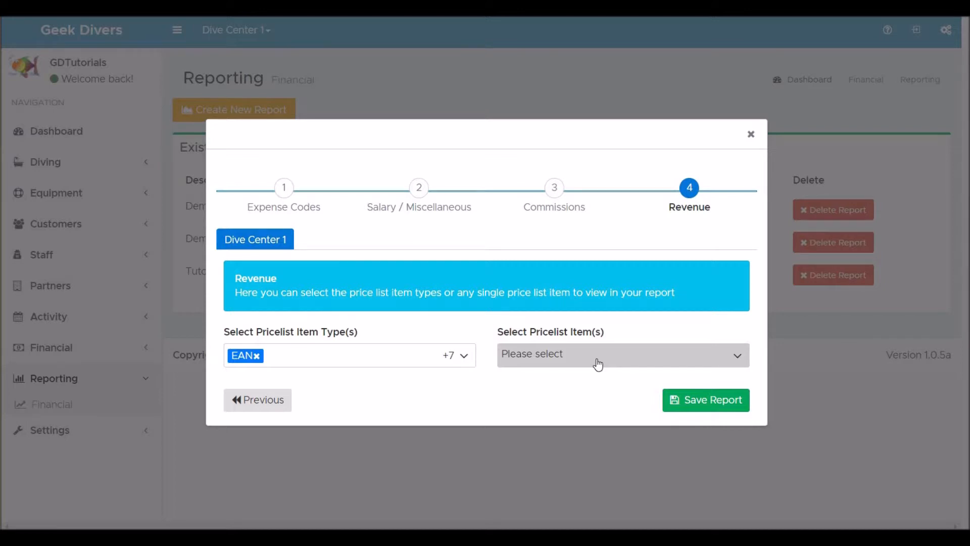
pyautogui.click(702, 403)
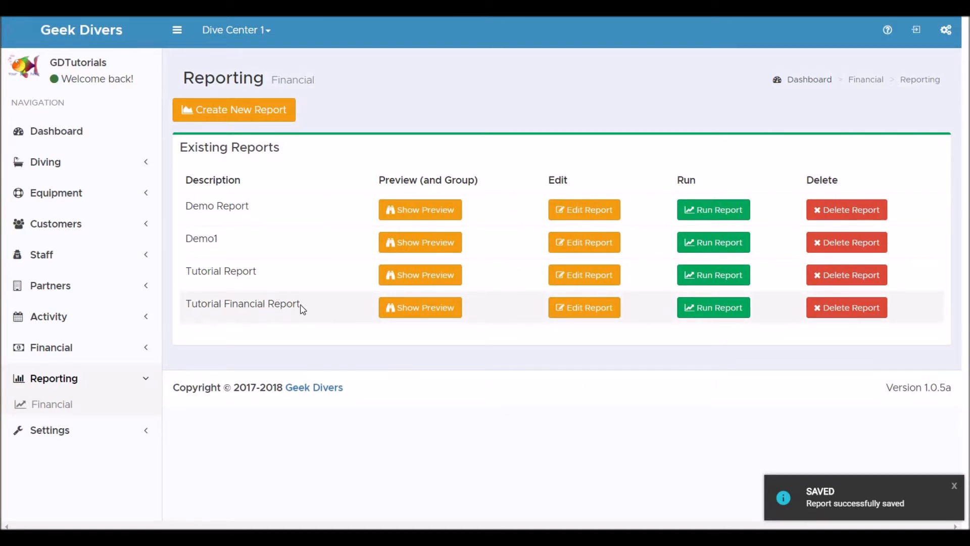
# Step: In the Tutorial Financial Report preview, group expense codes 1000, 1001, 1002 and 1003 under the name "Diving expenses"
pyautogui.click(421, 309)
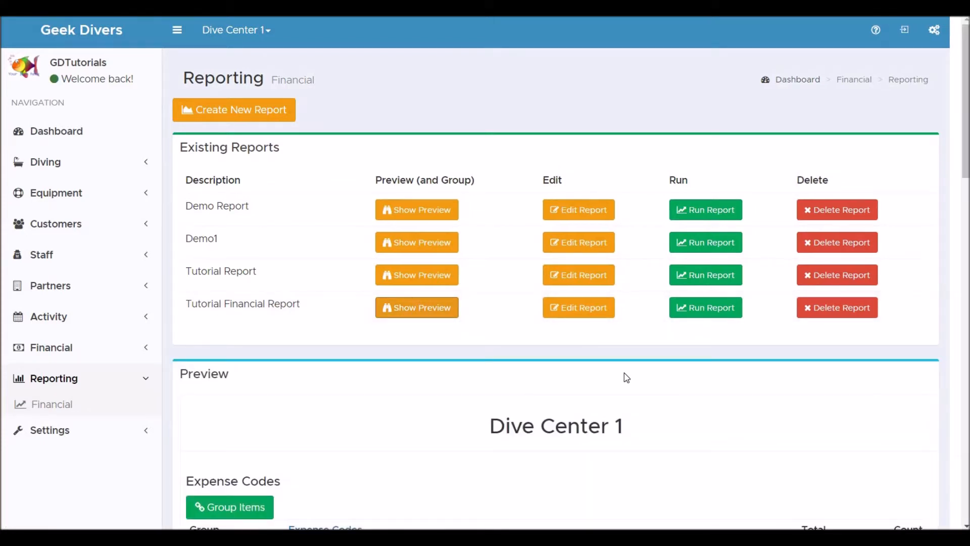
pyautogui.scroll(-5, 626, 377)
pyautogui.scroll(-3, 626, 378)
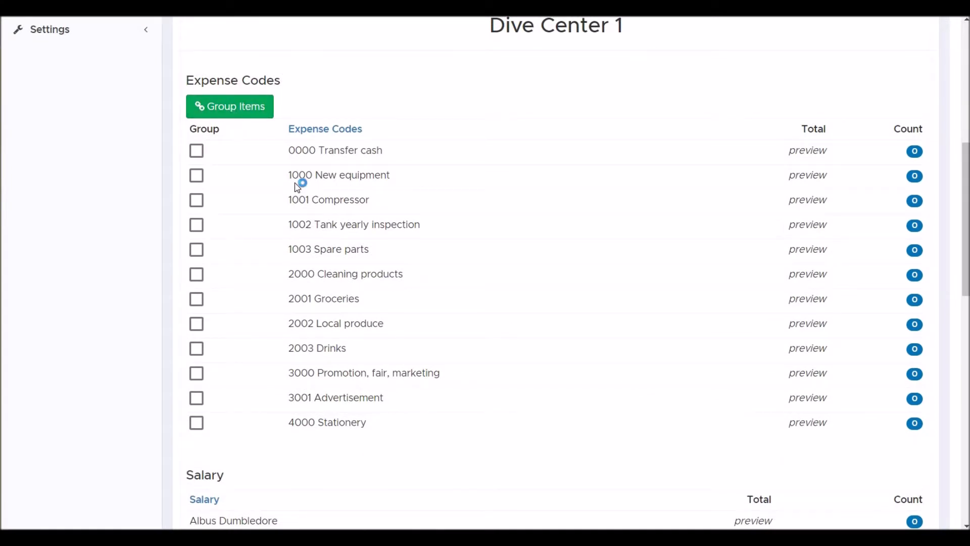
pyautogui.click(198, 182)
pyautogui.click(197, 202)
pyautogui.click(197, 228)
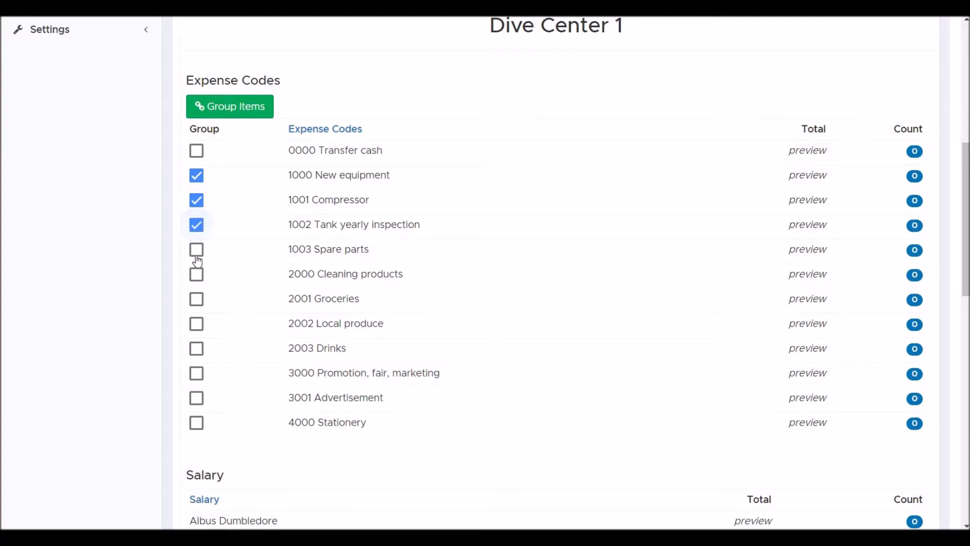
pyautogui.click(197, 258)
pyautogui.click(248, 109)
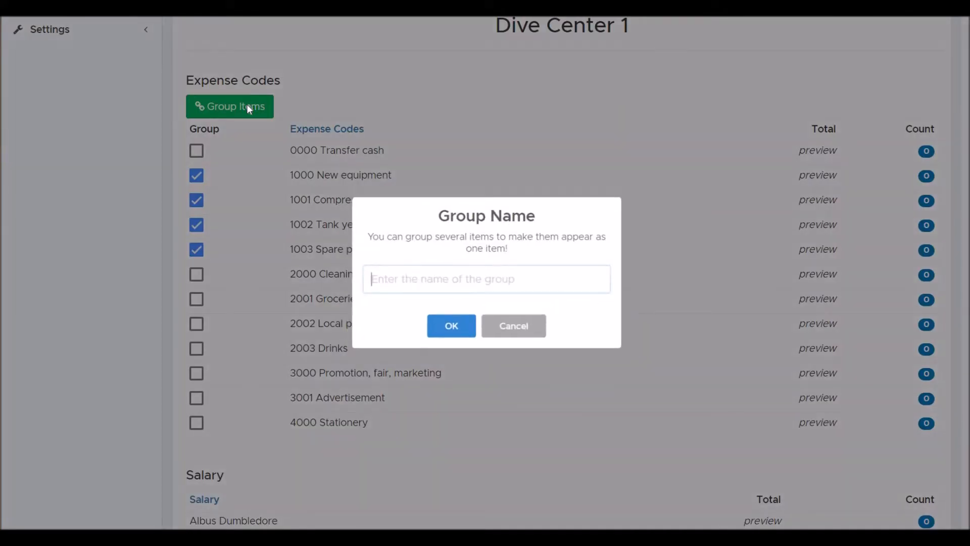
pyautogui.write('Diving')
pyautogui.write('expenses')
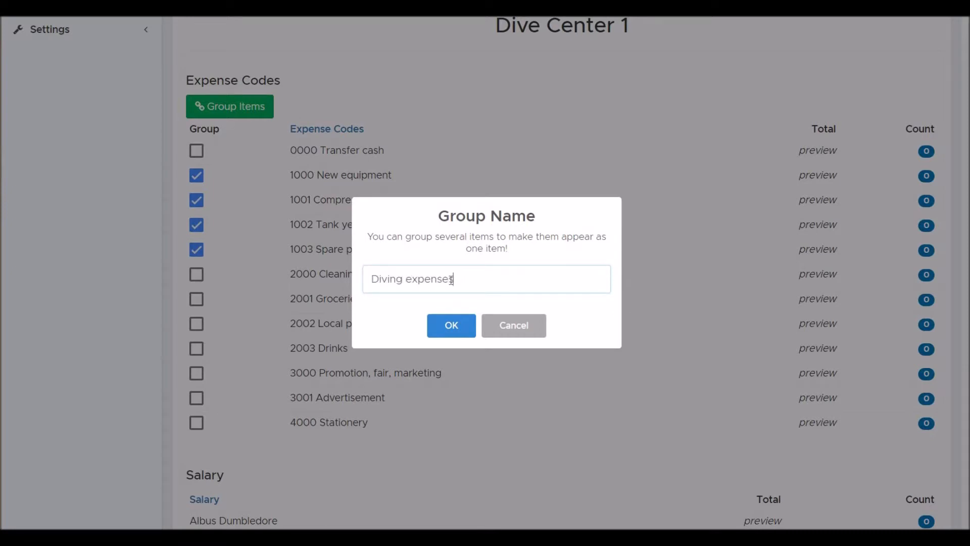
pyautogui.click(447, 329)
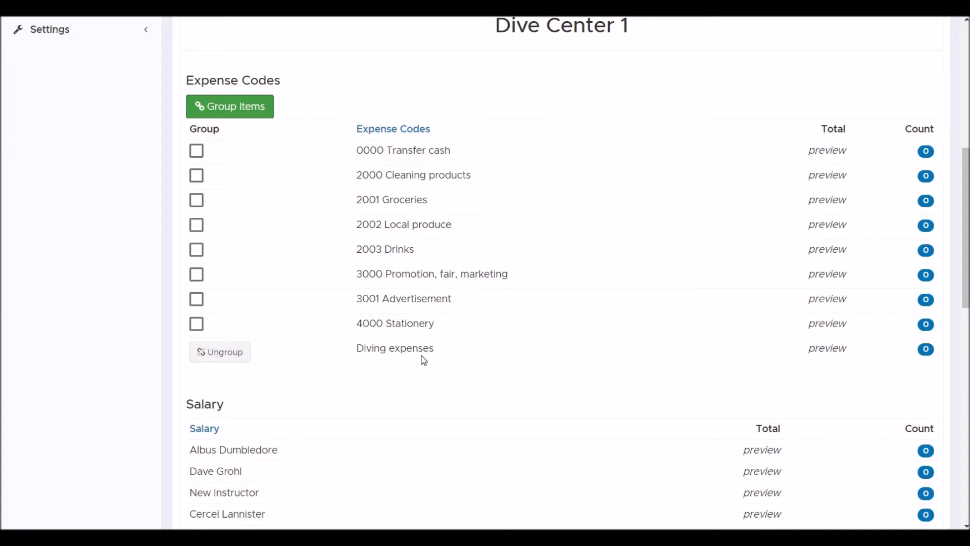
# Step: Examine the salary, commissions and revenue sections of the Tutorial Financial Report preview
pyautogui.scroll(-8, 423, 360)
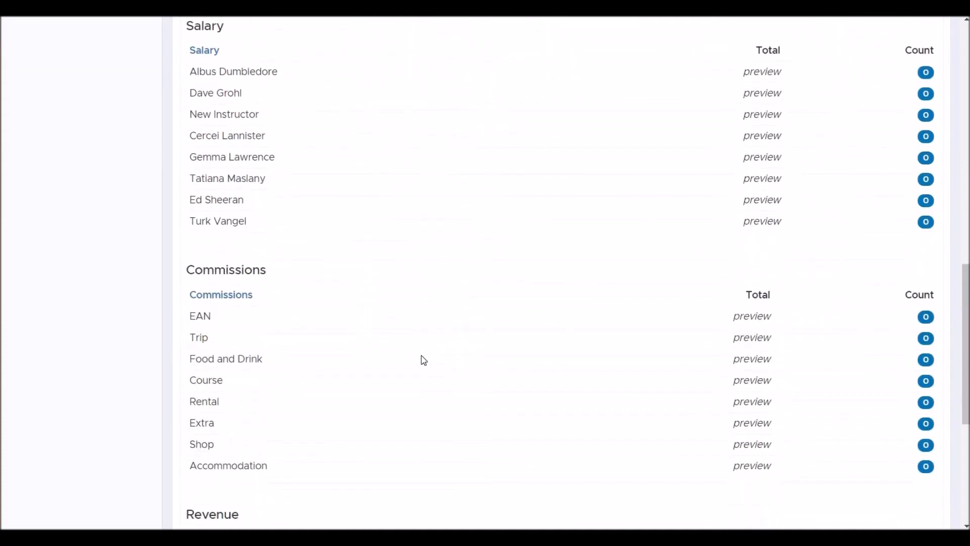
pyautogui.scroll(-6, 424, 360)
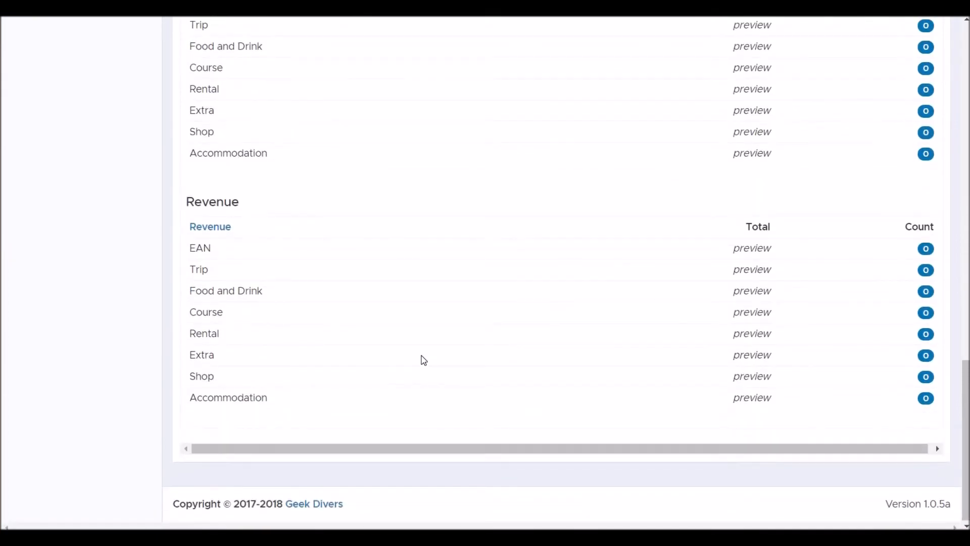
pyautogui.scroll(14, 424, 360)
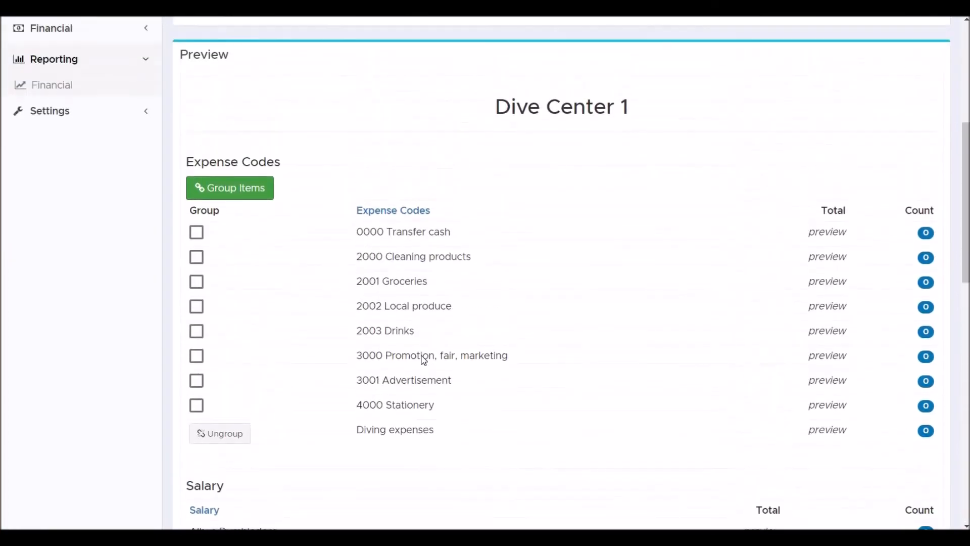
pyautogui.scroll(6, 424, 360)
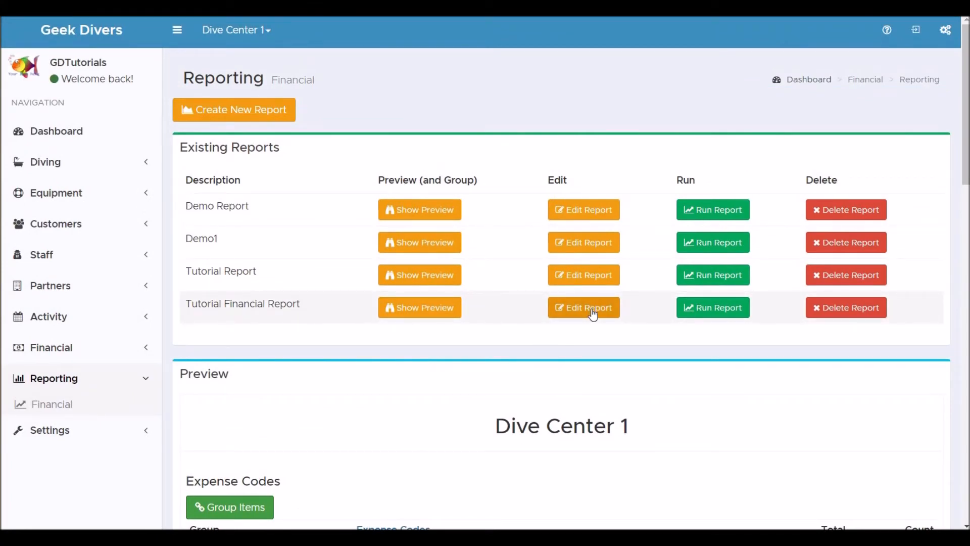
# Step: Run the Tutorial Financial Report for the period 01.08.2018 00:00 to 31.08.2018 23:59 without charts
pyautogui.click(711, 310)
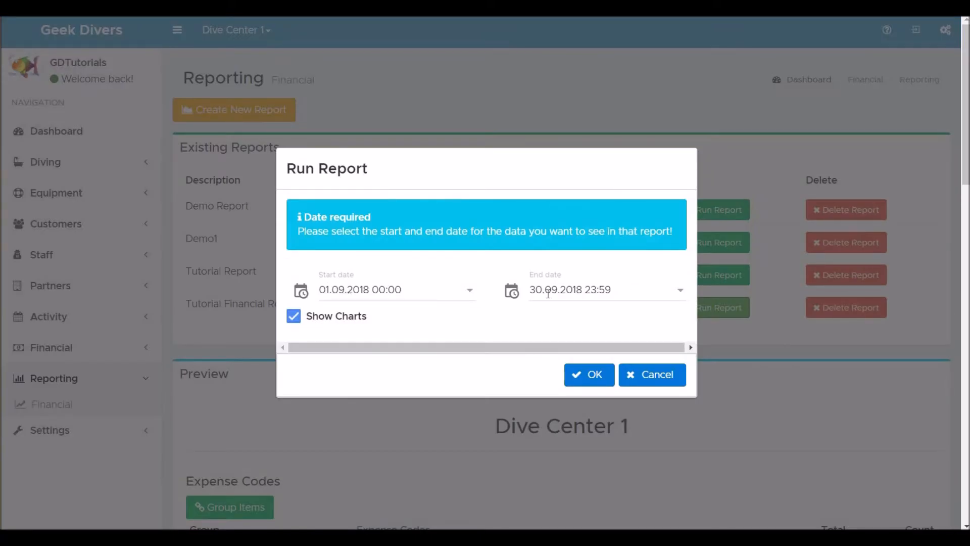
pyautogui.click(344, 289)
pyautogui.press('BackSpace')
pyautogui.write('8')
pyautogui.click(556, 289)
pyautogui.press('BackSpace')
pyautogui.write('8')
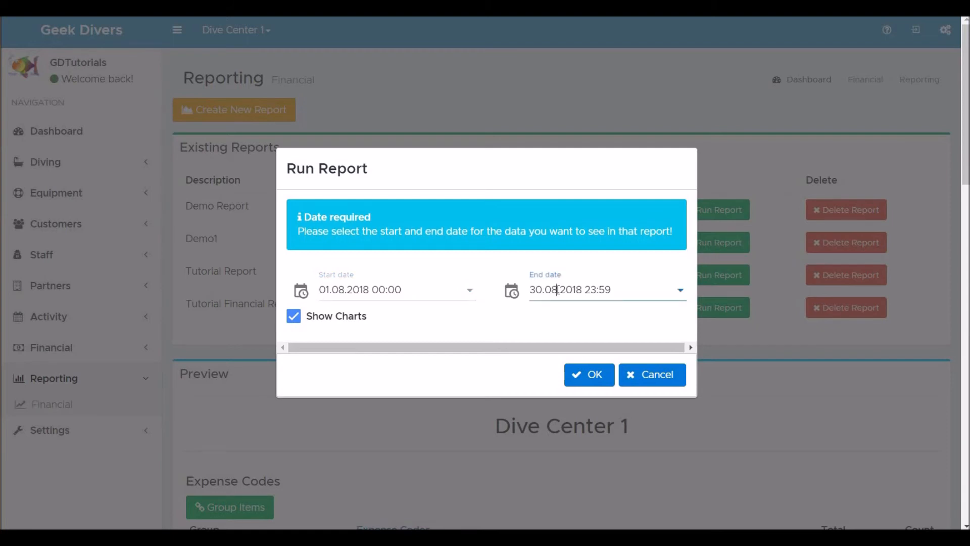
pyautogui.click(542, 289)
pyautogui.press('BackSpace')
pyautogui.write('1')
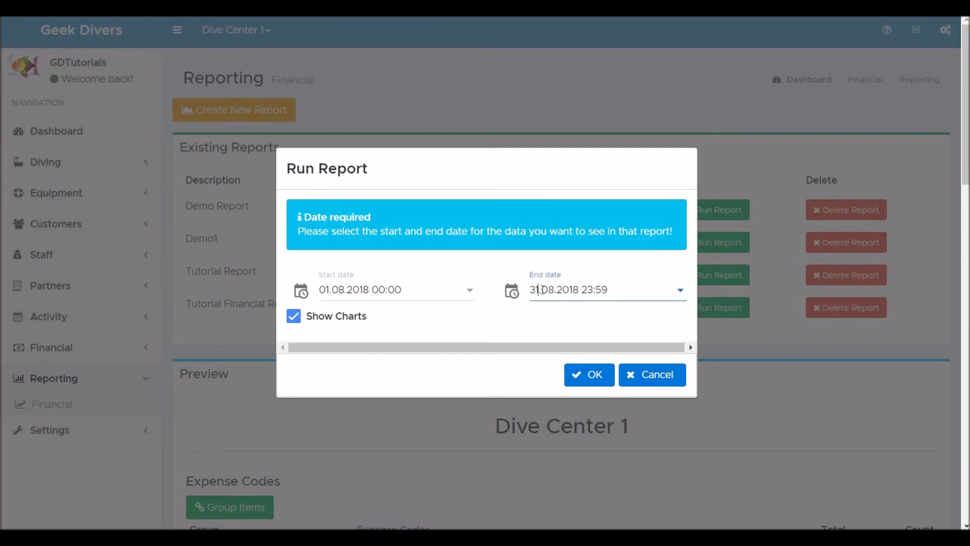
pyautogui.click(295, 322)
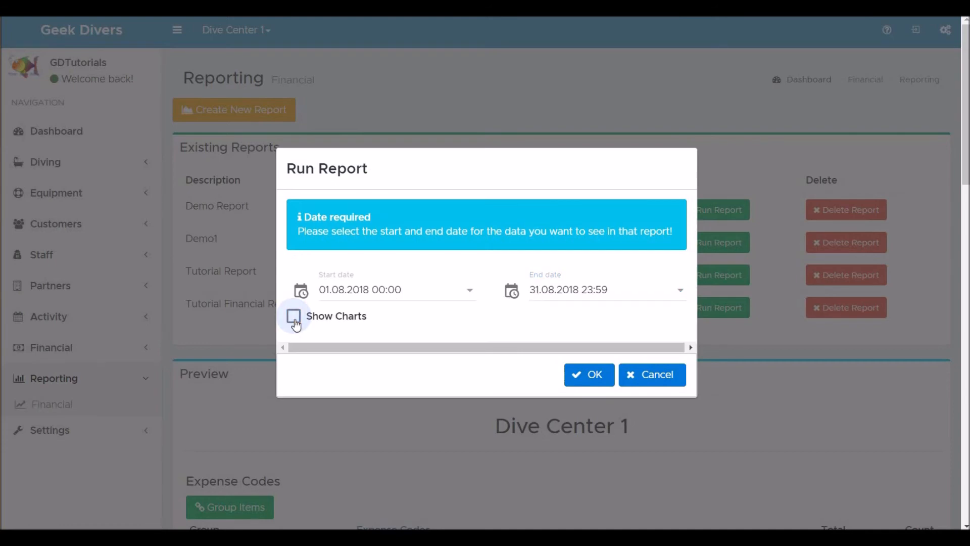
pyautogui.click(588, 380)
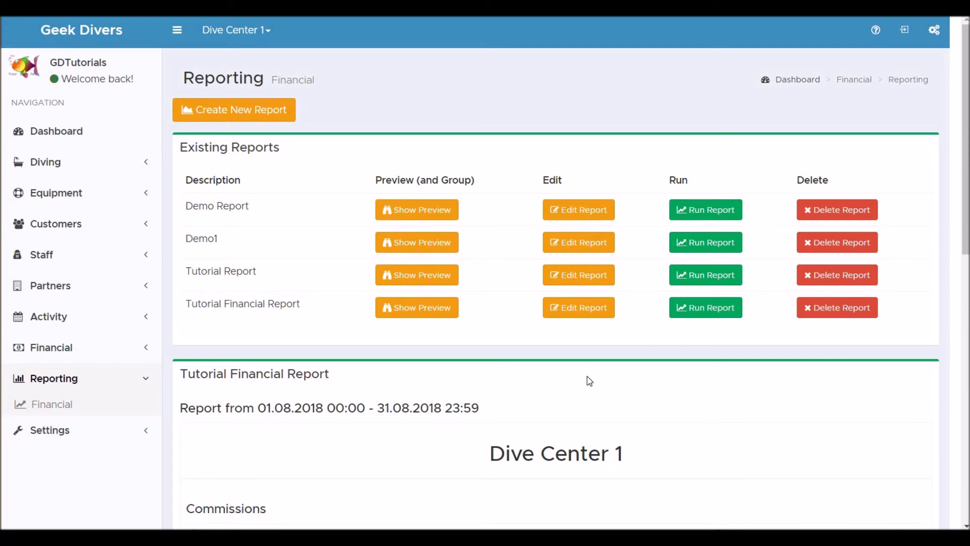
# Step: Examine the expenses and revenue listed in the generated Tutorial Financial Report
pyautogui.scroll(-6, 597, 379)
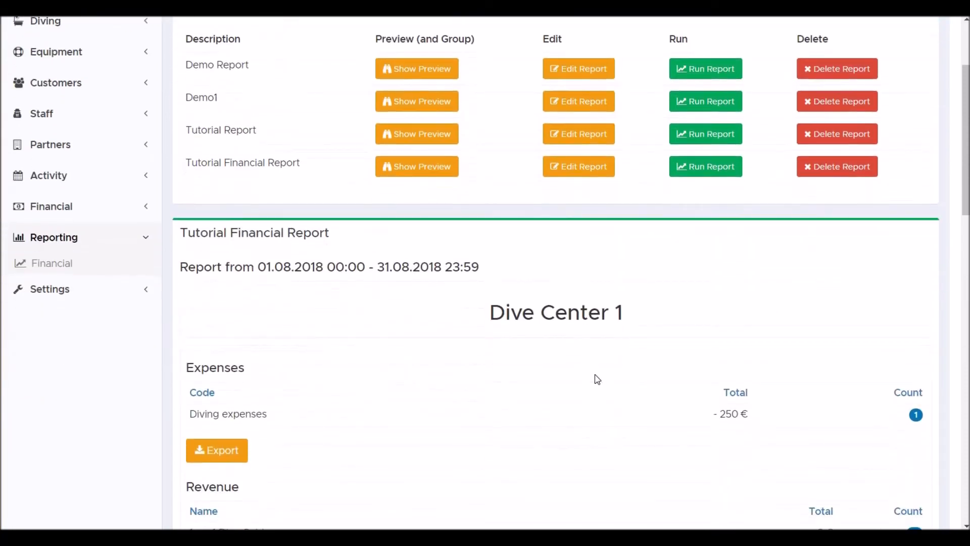
pyautogui.scroll(-16, 597, 378)
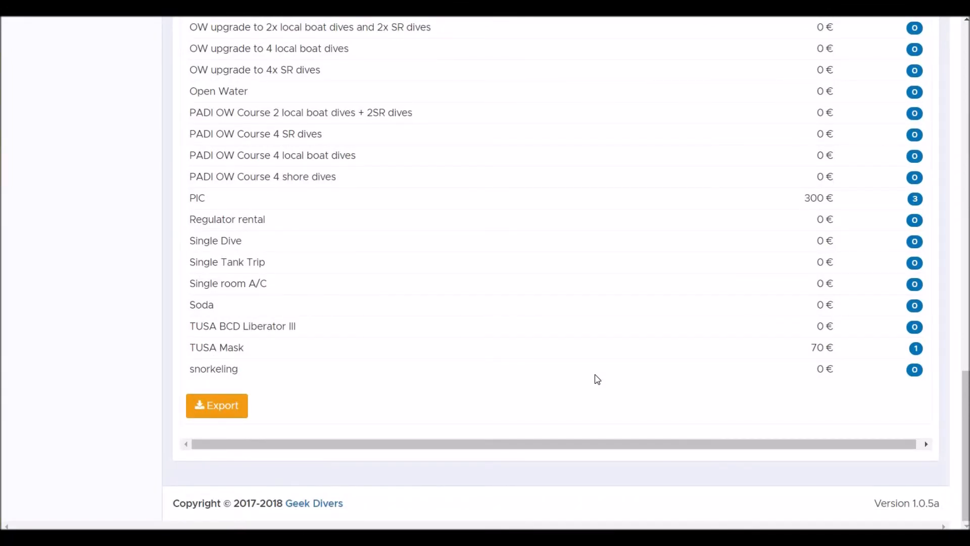
pyautogui.scroll(20, 597, 379)
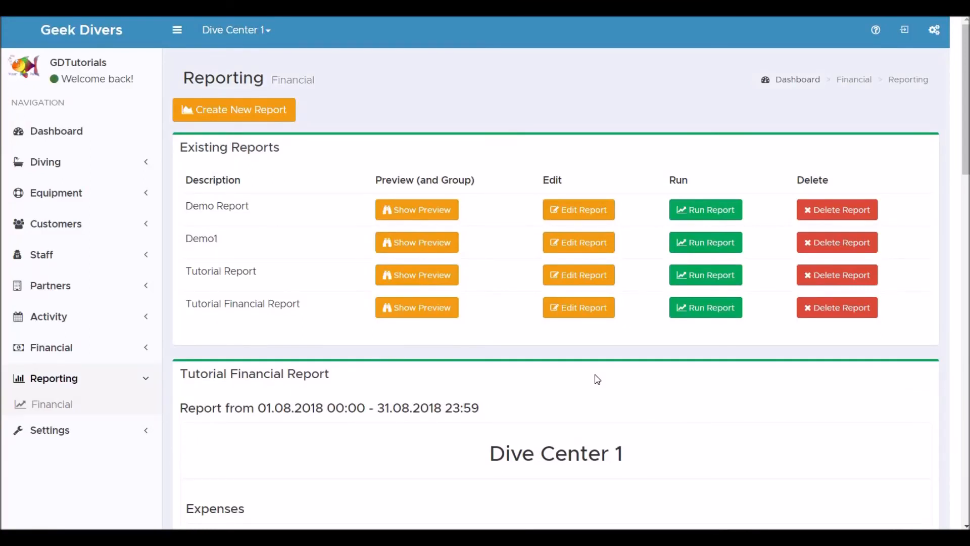
# Step: Try to delete the Tutorial Financial Report from the existing reports
pyautogui.click(842, 312)
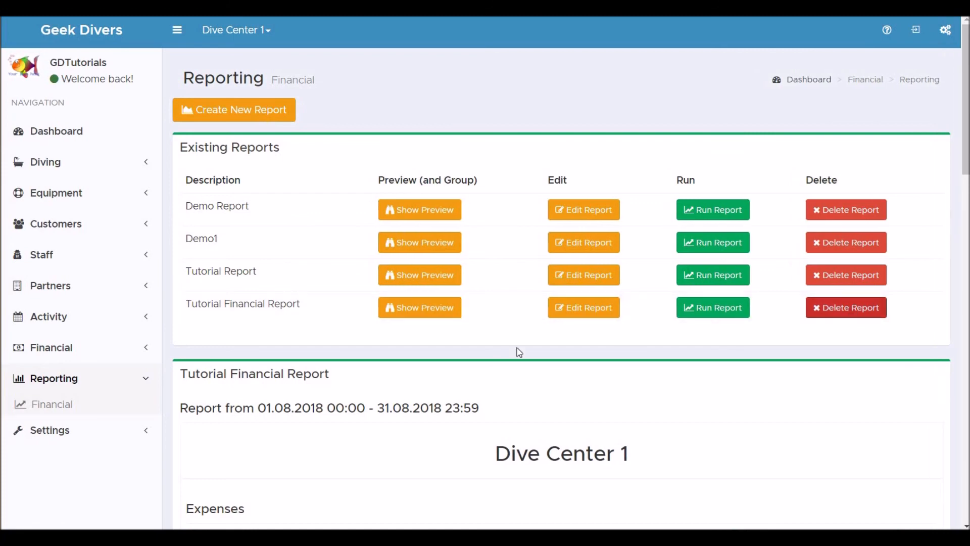